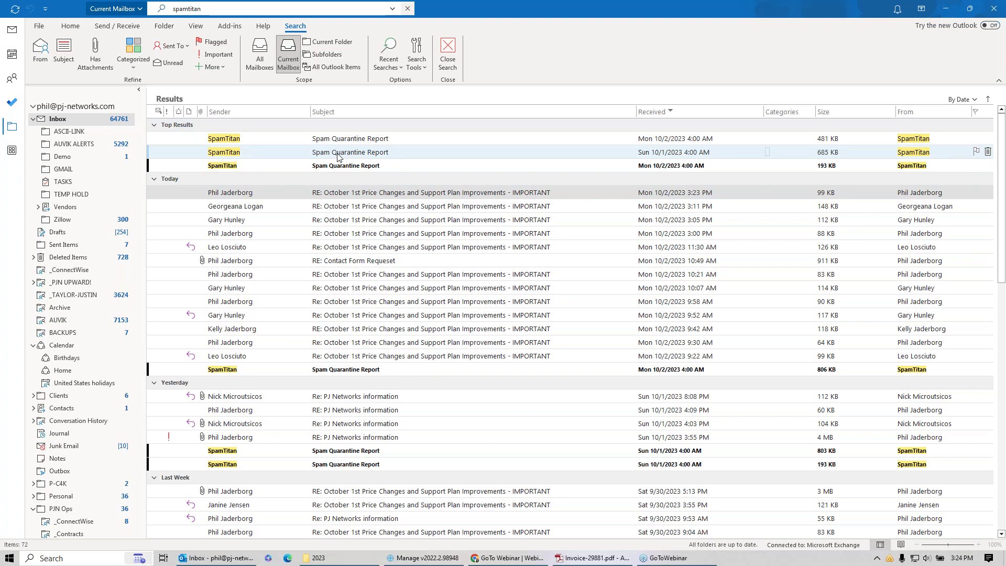
Open the SpamTitan Spam Quarantine Report from Mon 10/2/2023 4:00 AM and examine its quarantined messages, scores, action links and report options
{"action": "double_click", "coordinate": [367, 140]}
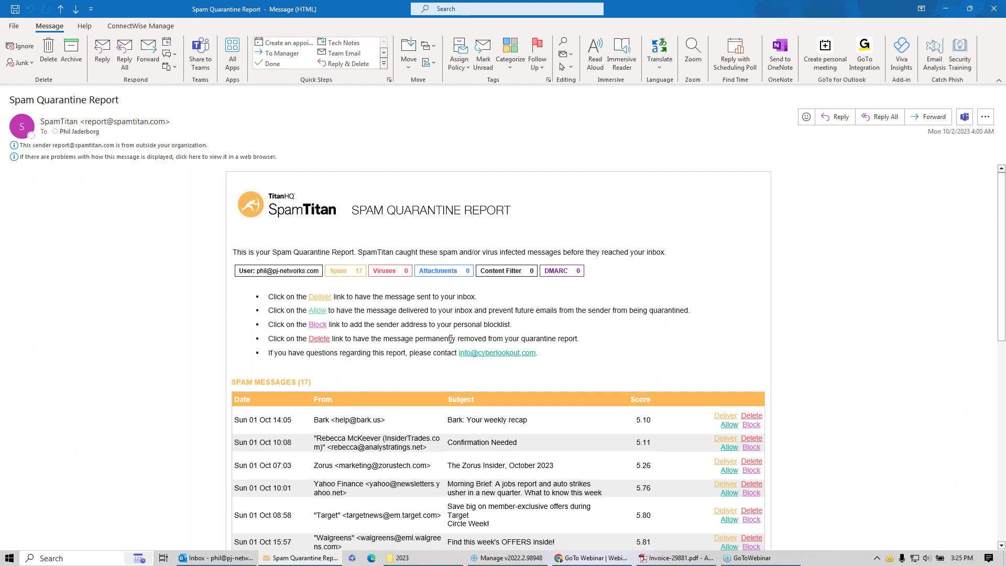
{"action": "scroll", "coordinate": [450, 338], "scroll_direction": "down", "scroll_amount": 4}
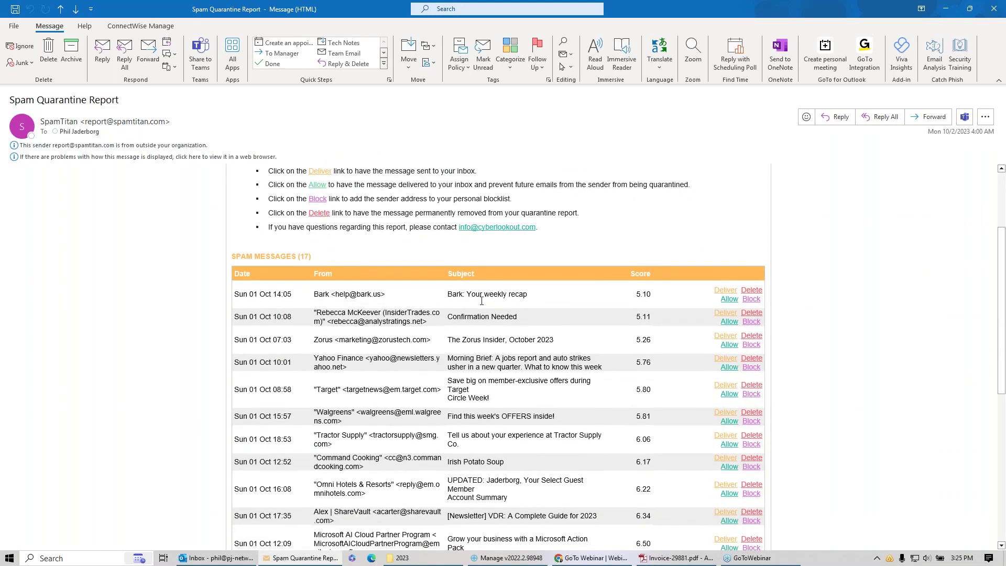
{"action": "scroll", "coordinate": [481, 301], "scroll_direction": "down", "scroll_amount": 10}
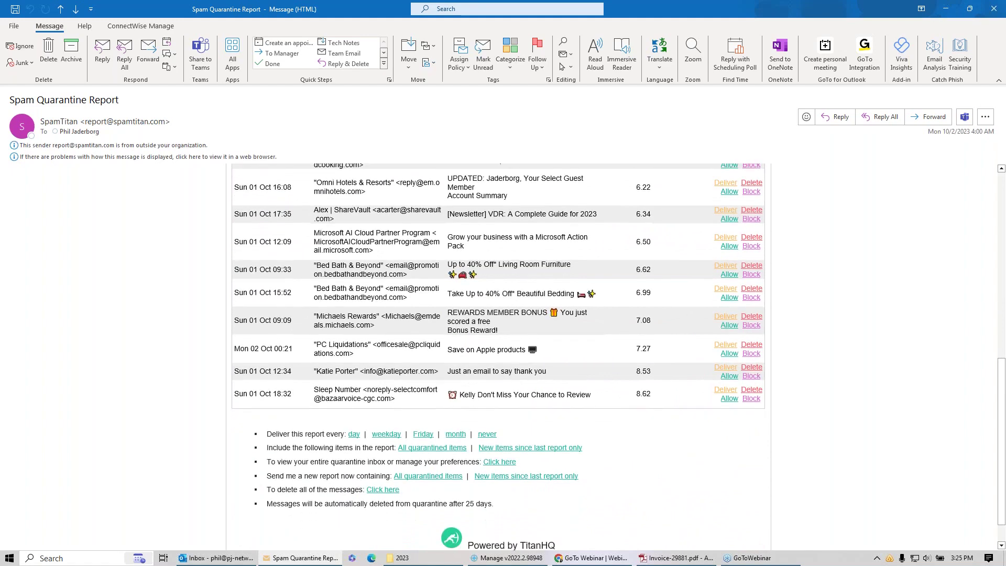
{"action": "scroll", "coordinate": [591, 274], "scroll_direction": "up", "scroll_amount": 8}
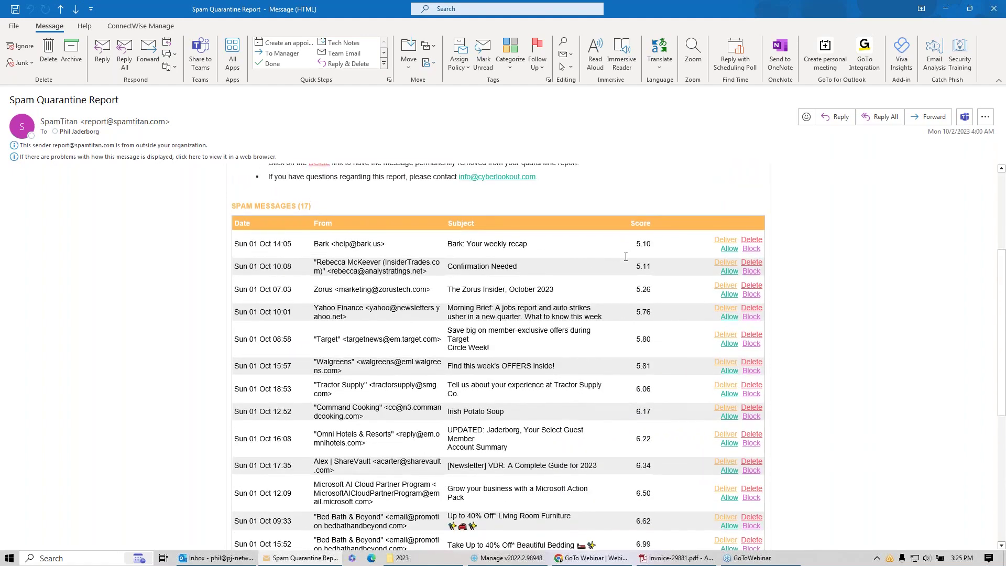
{"action": "scroll", "coordinate": [625, 256], "scroll_direction": "down", "scroll_amount": 5}
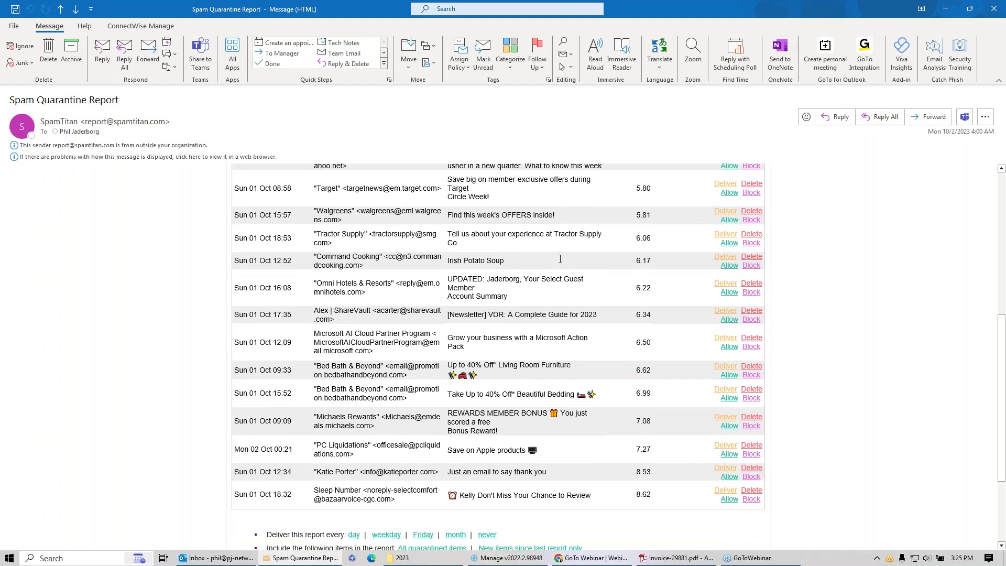
{"action": "scroll", "coordinate": [560, 259], "scroll_direction": "up", "scroll_amount": 3}
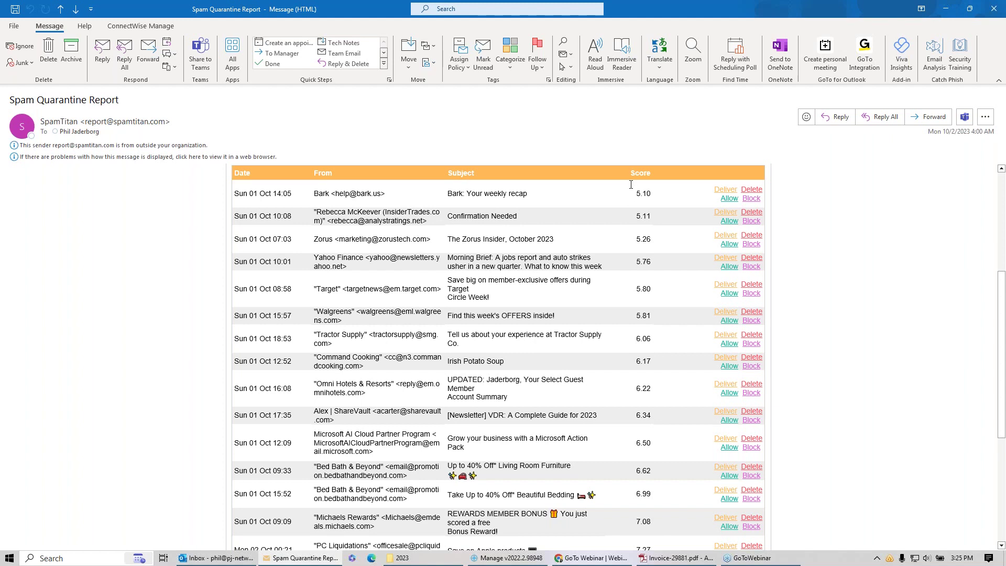
{"action": "scroll", "coordinate": [597, 209], "scroll_direction": "down", "scroll_amount": 3}
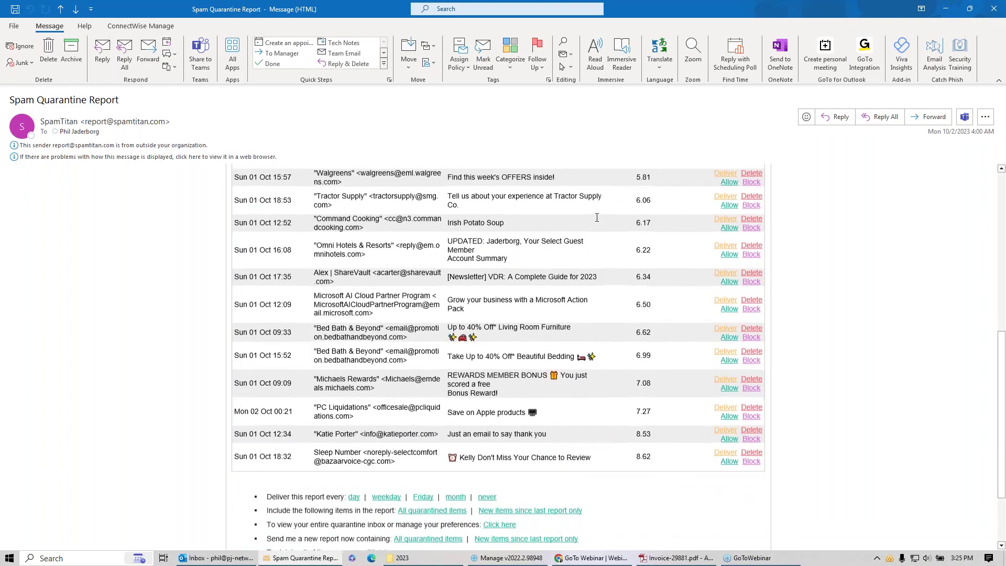
{"action": "scroll", "coordinate": [597, 217], "scroll_direction": "down", "scroll_amount": 1}
{"action": "scroll", "coordinate": [598, 318], "scroll_direction": "up", "scroll_amount": 5}
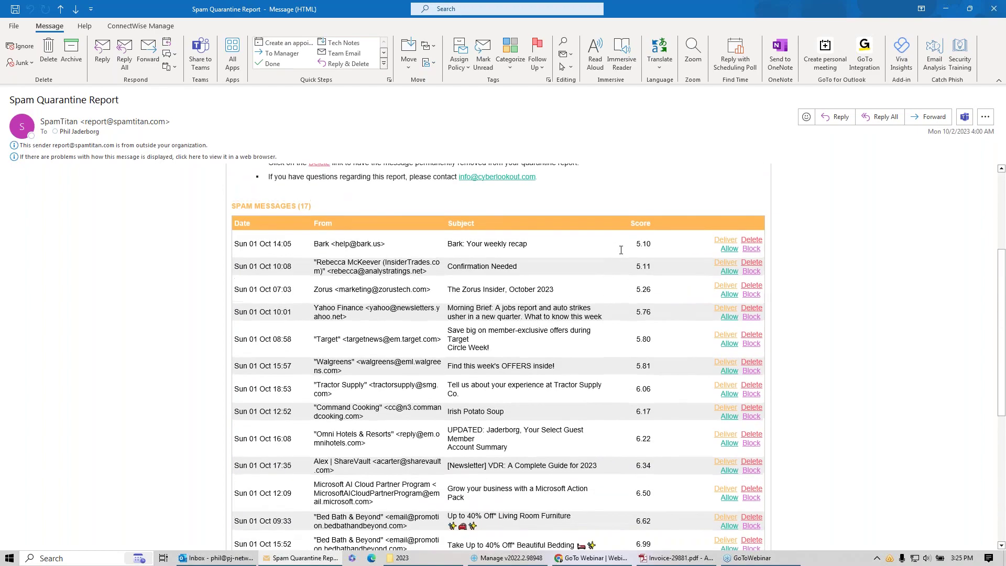
{"action": "scroll", "coordinate": [636, 365], "scroll_direction": "down", "scroll_amount": 5}
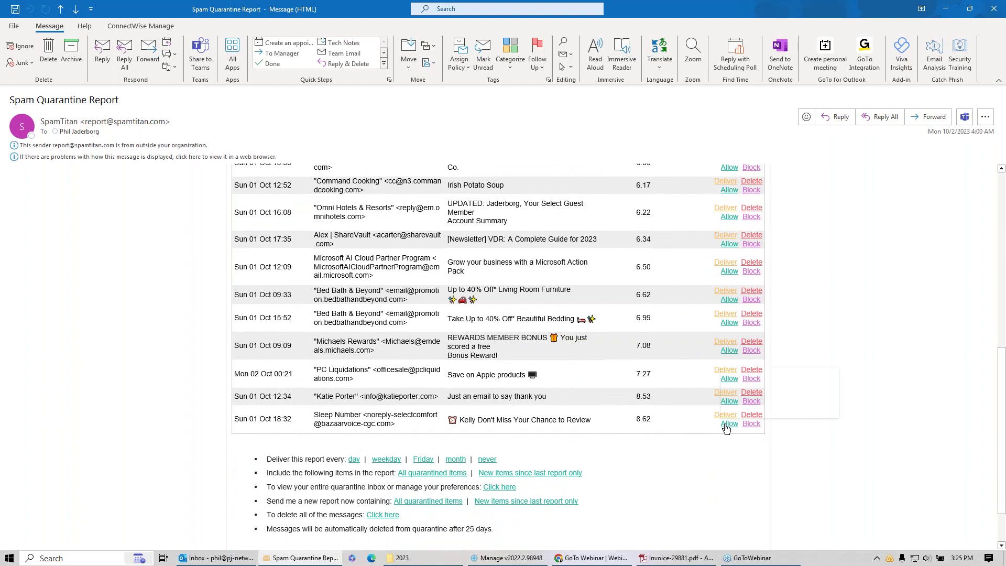
{"action": "scroll", "coordinate": [644, 343], "scroll_direction": "up", "scroll_amount": 5}
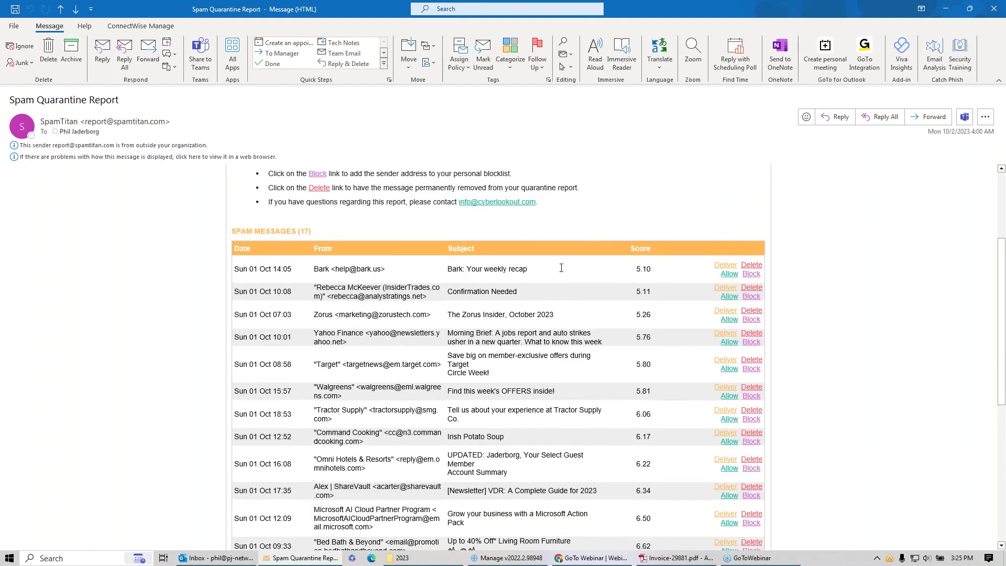
{"action": "scroll", "coordinate": [531, 321], "scroll_direction": "down", "scroll_amount": 1}
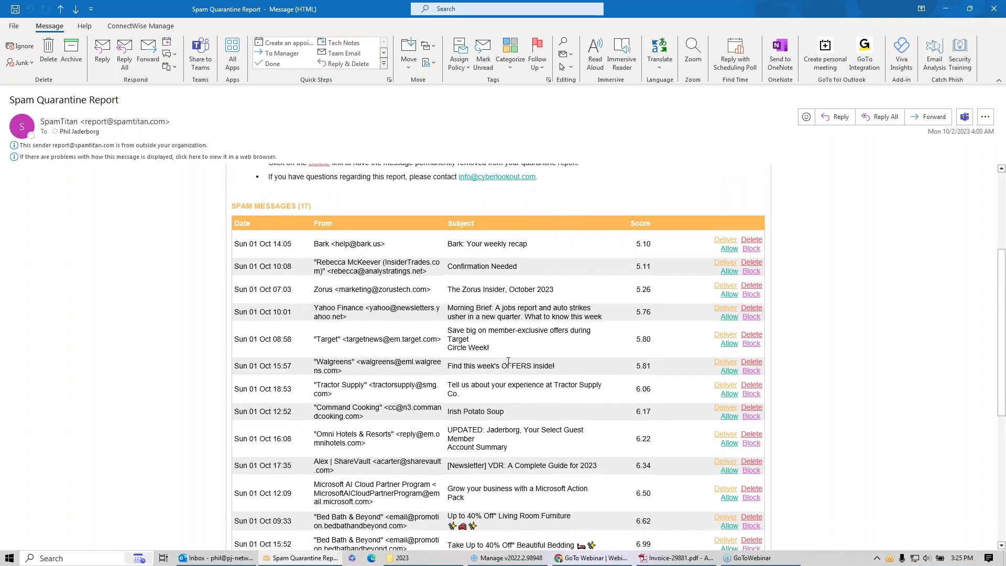
{"action": "scroll", "coordinate": [512, 314], "scroll_direction": "down", "scroll_amount": 3}
{"action": "scroll", "coordinate": [498, 356], "scroll_direction": "down", "scroll_amount": 7}
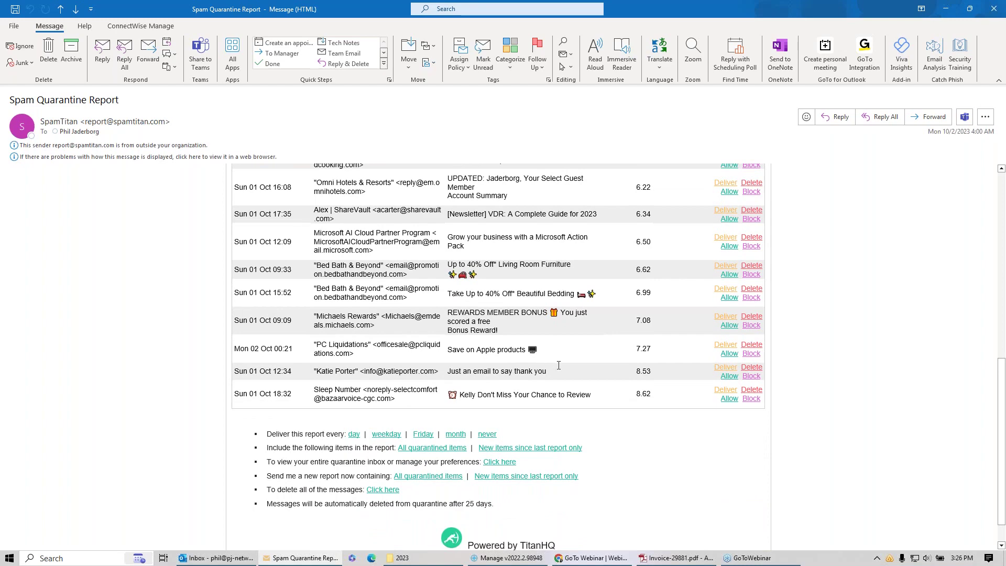
{"action": "scroll", "coordinate": [558, 365], "scroll_direction": "up", "scroll_amount": 10}
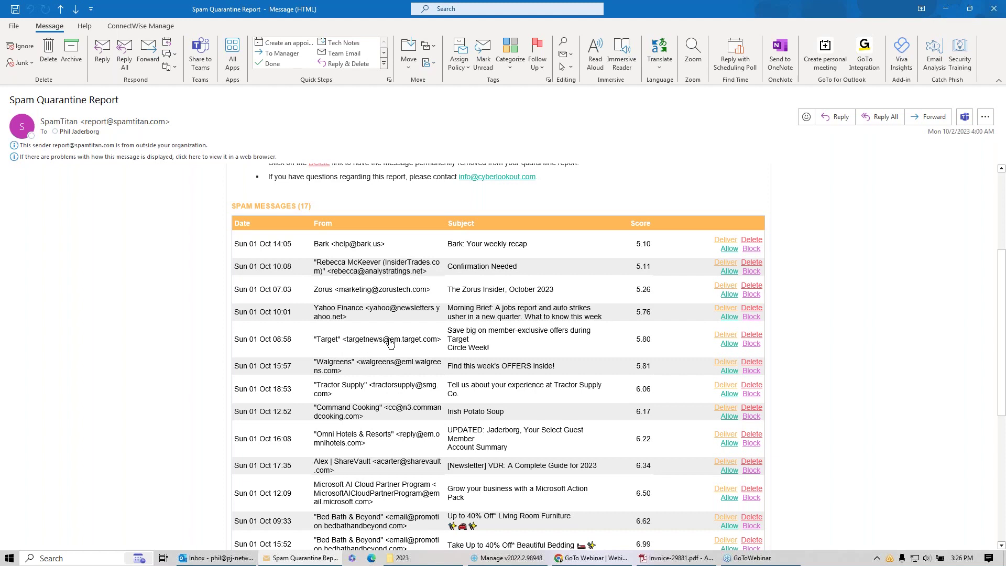
Deliver the quarantined Target message about Target Circle Week, add its sender to the allow list, and return to the report
{"action": "left_click", "coordinate": [724, 335]}
{"action": "left_click", "coordinate": [727, 343]}
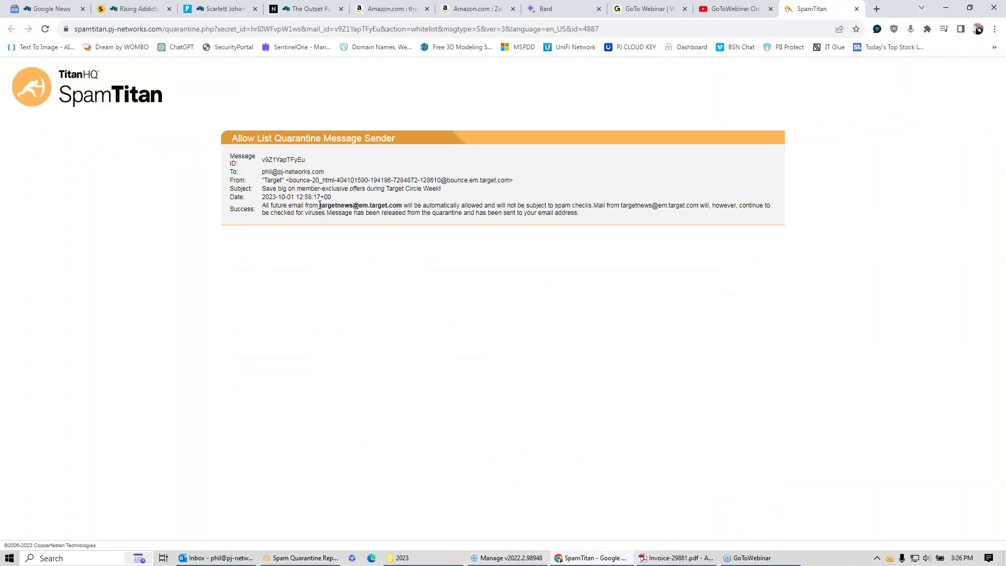
{"action": "left_click_drag", "start_coordinate": [319, 205], "coordinate": [401, 204]}
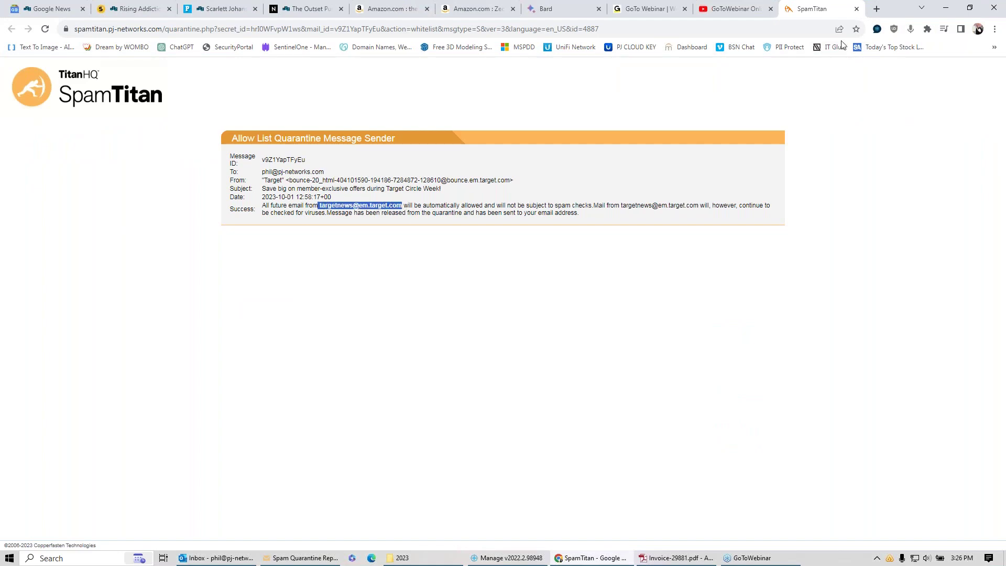
{"action": "left_click", "coordinate": [943, 10]}
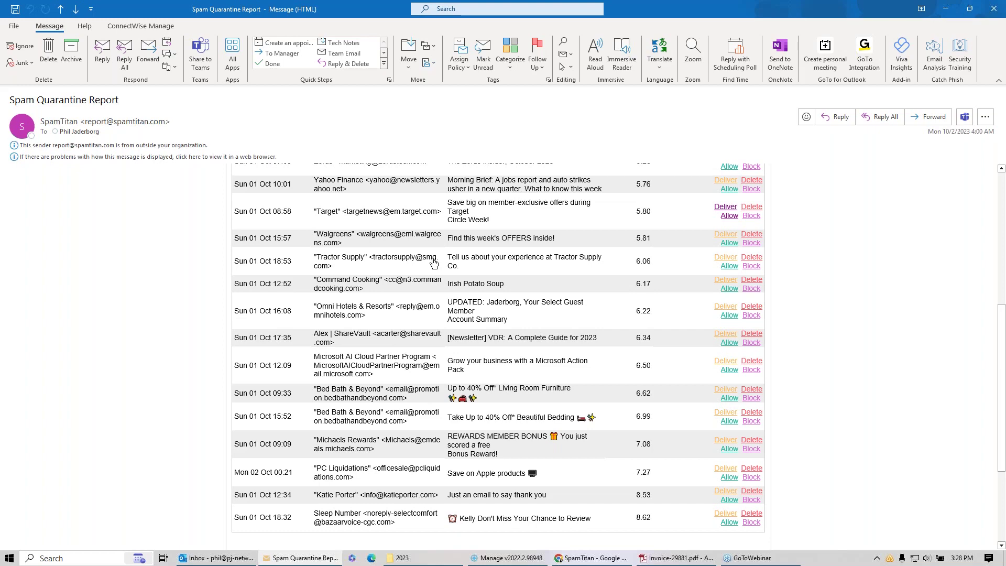
Add the Tractor Supply message's sender to the allow list and select the released message in the inbox
{"action": "left_click", "coordinate": [729, 266]}
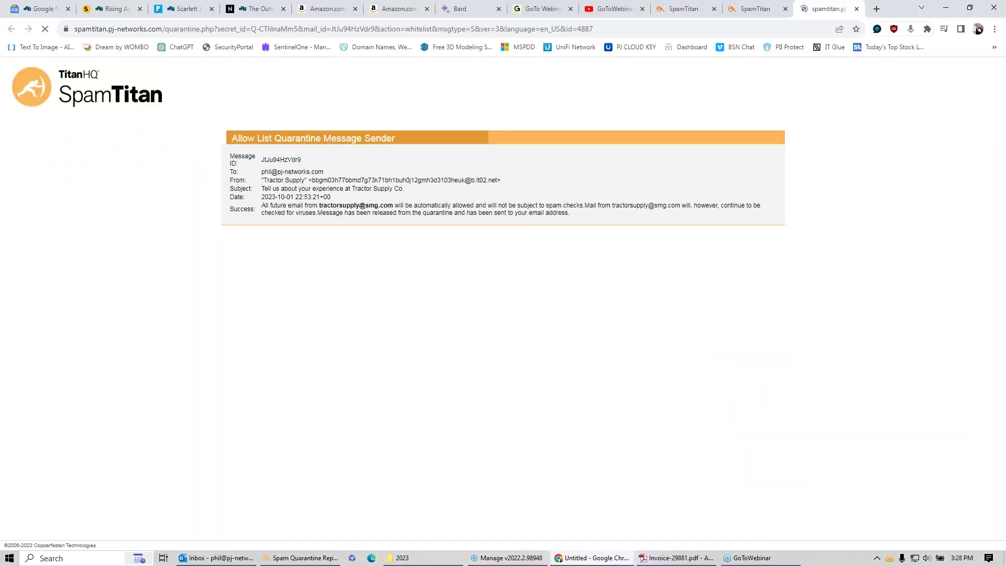
{"action": "left_click_drag", "start_coordinate": [262, 205], "coordinate": [395, 205]}
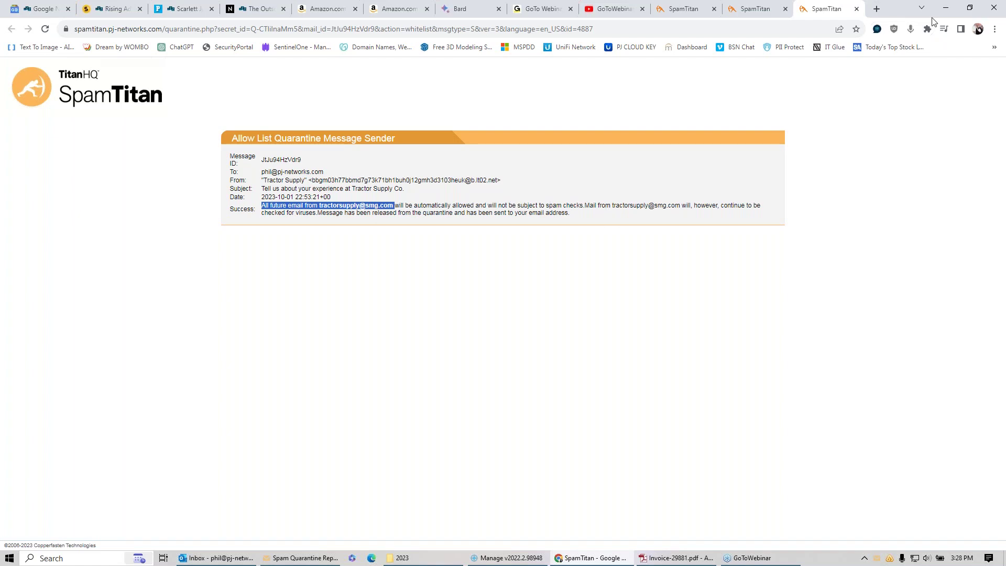
{"action": "left_click", "coordinate": [945, 8]}
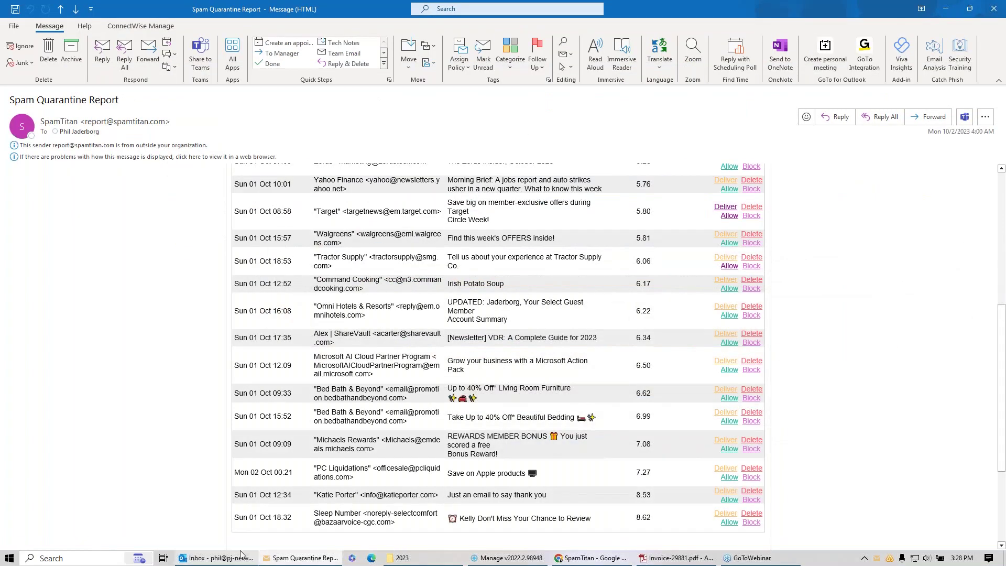
{"action": "left_click", "coordinate": [215, 557]}
{"action": "left_click", "coordinate": [380, 144]}
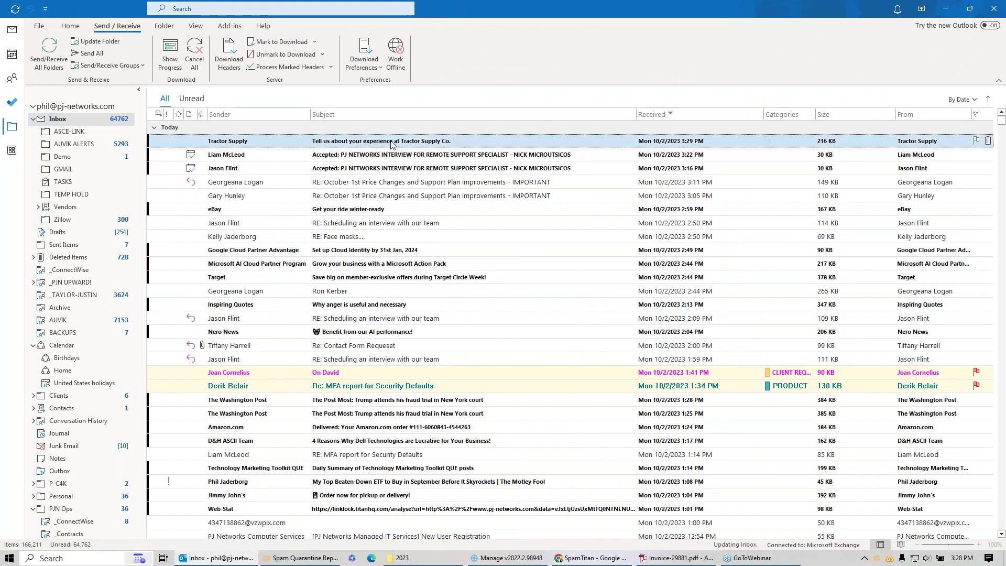
From the open quarantine report, request a new report containing new items since last report only
{"action": "left_click", "coordinate": [296, 558]}
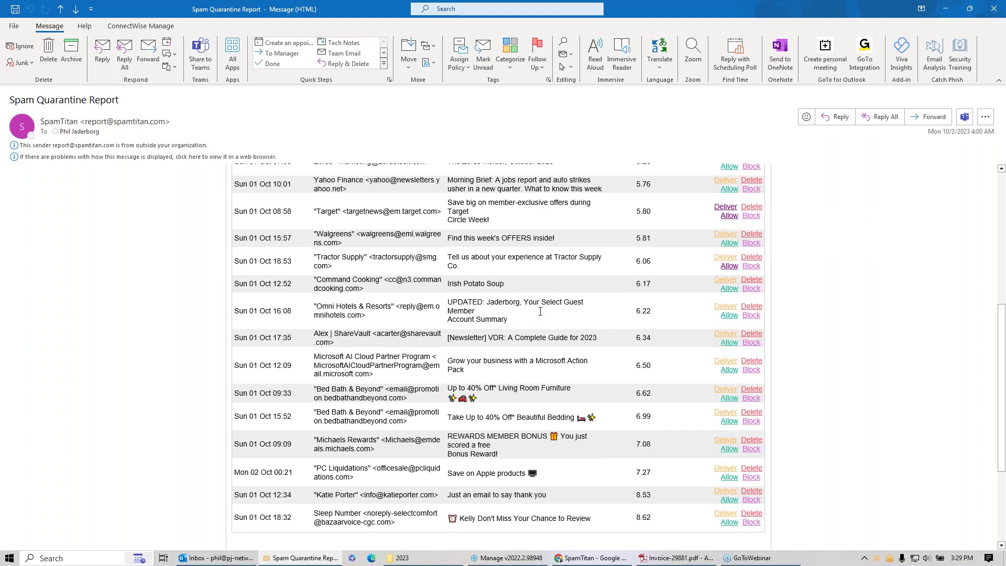
{"action": "scroll", "coordinate": [540, 311], "scroll_direction": "down", "scroll_amount": 2}
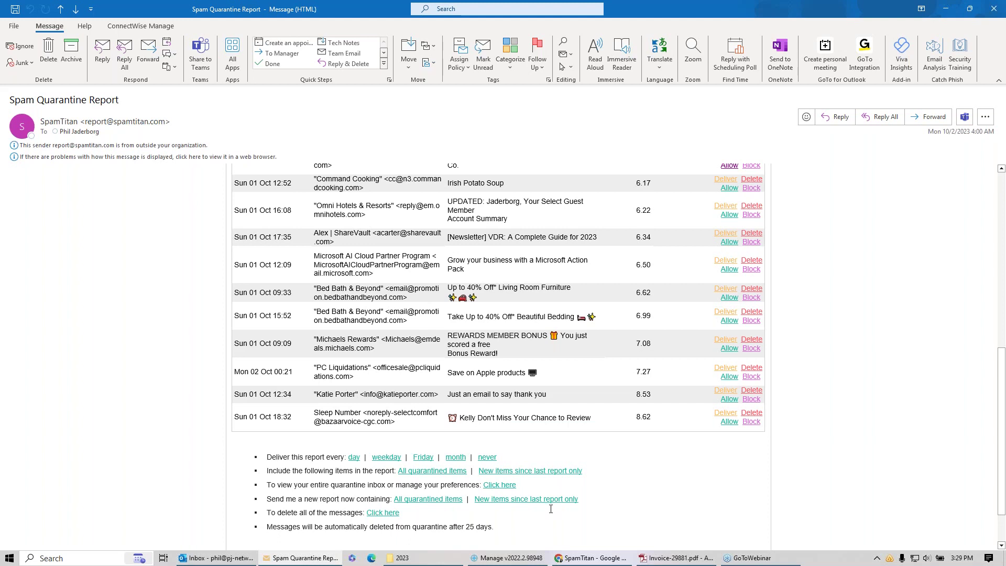
{"action": "left_click_drag", "start_coordinate": [268, 499], "coordinate": [373, 500]}
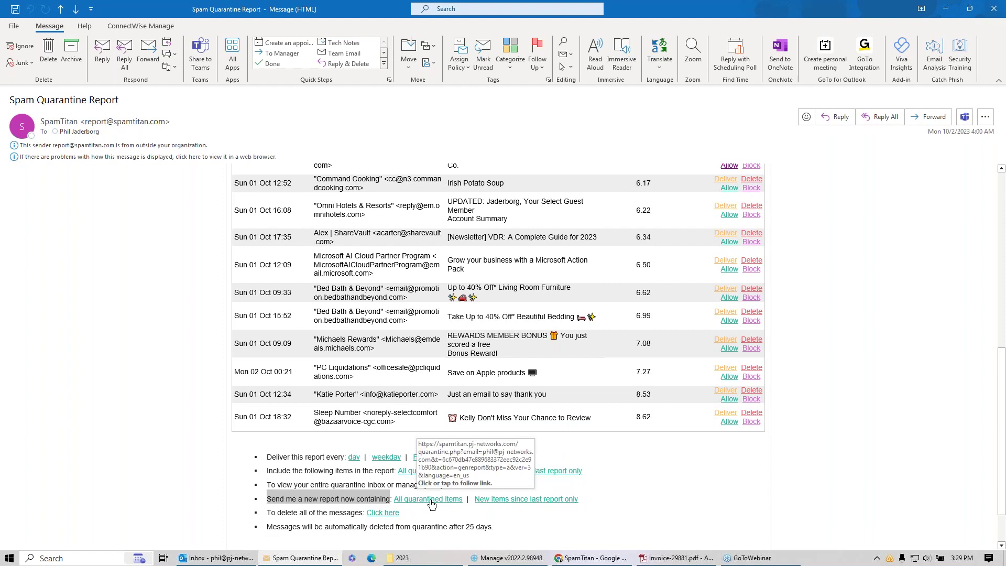
{"action": "left_click", "coordinate": [511, 500]}
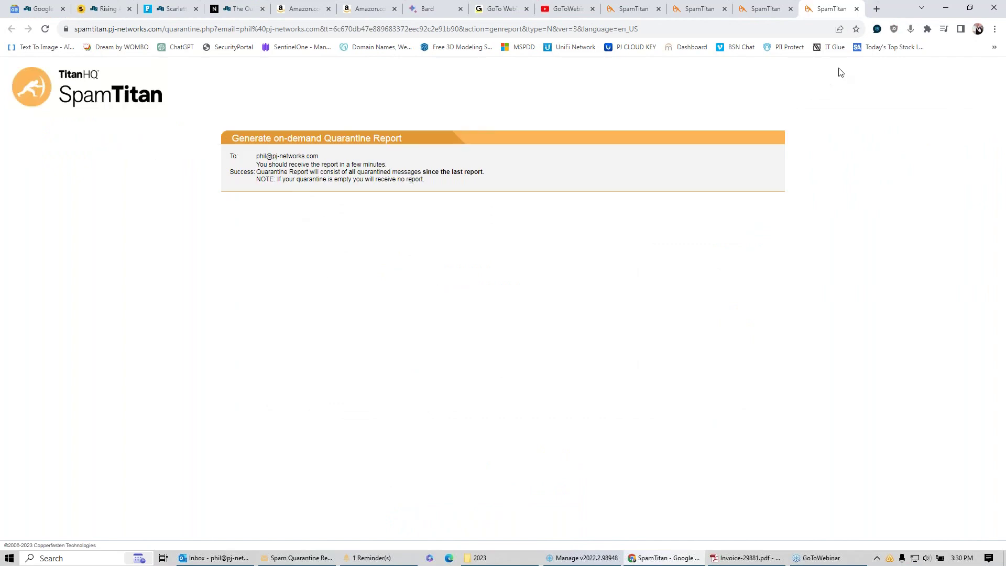
{"action": "left_click", "coordinate": [944, 10]}
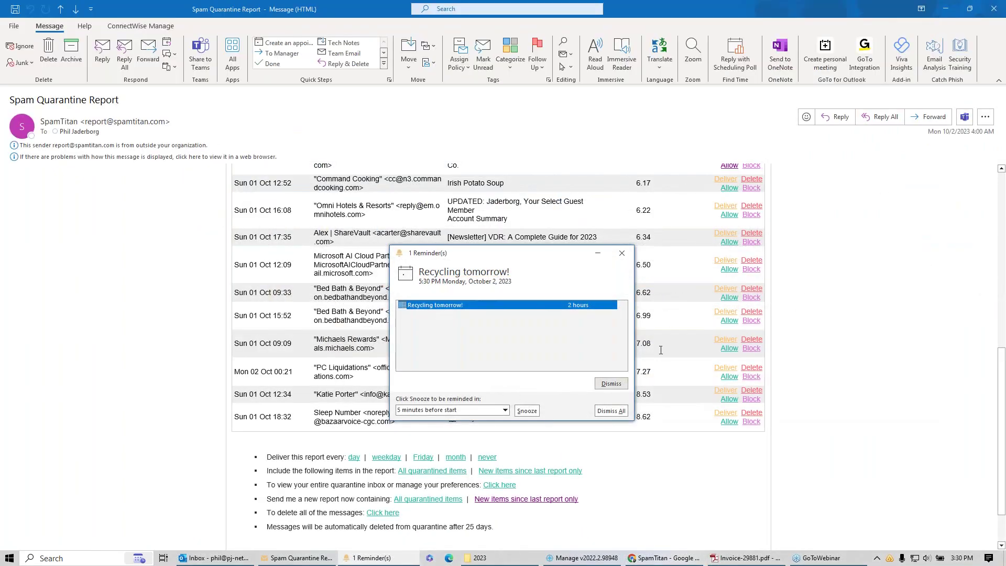
Dismiss all calendar reminders and open the newest Spam Quarantine Report in the inbox
{"action": "left_click", "coordinate": [611, 410]}
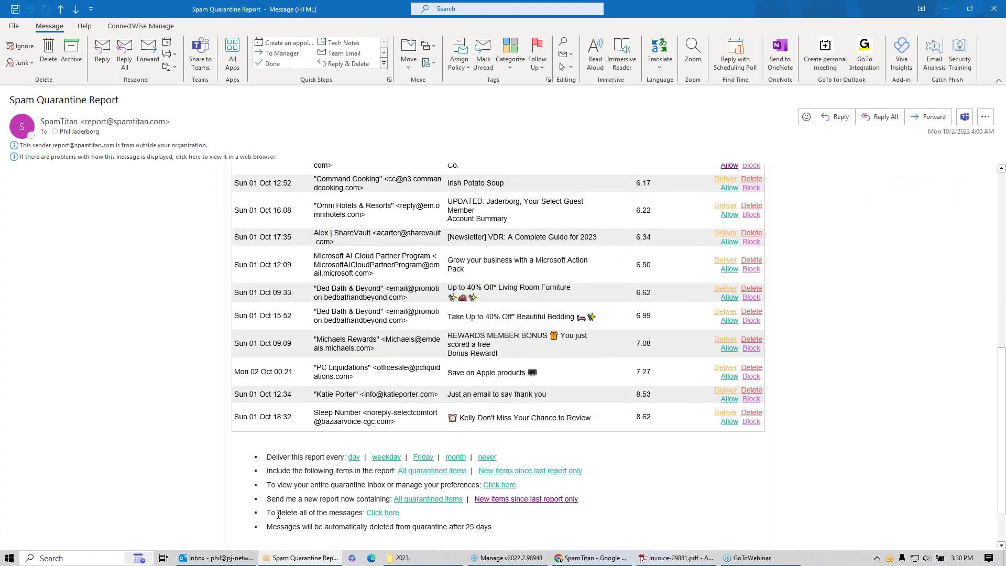
{"action": "left_click", "coordinate": [228, 558]}
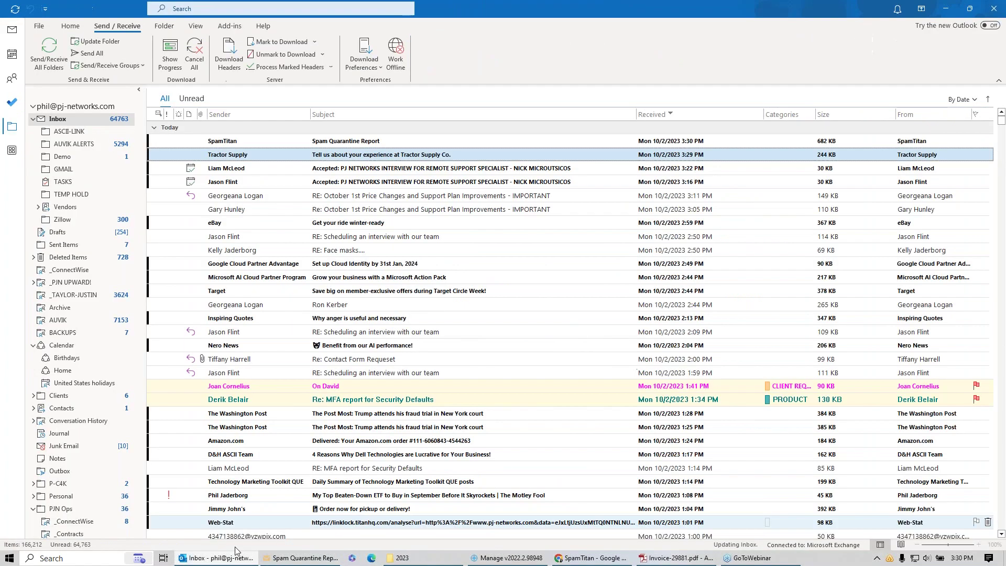
{"action": "left_click", "coordinate": [362, 141]}
{"action": "double_click", "coordinate": [361, 143]}
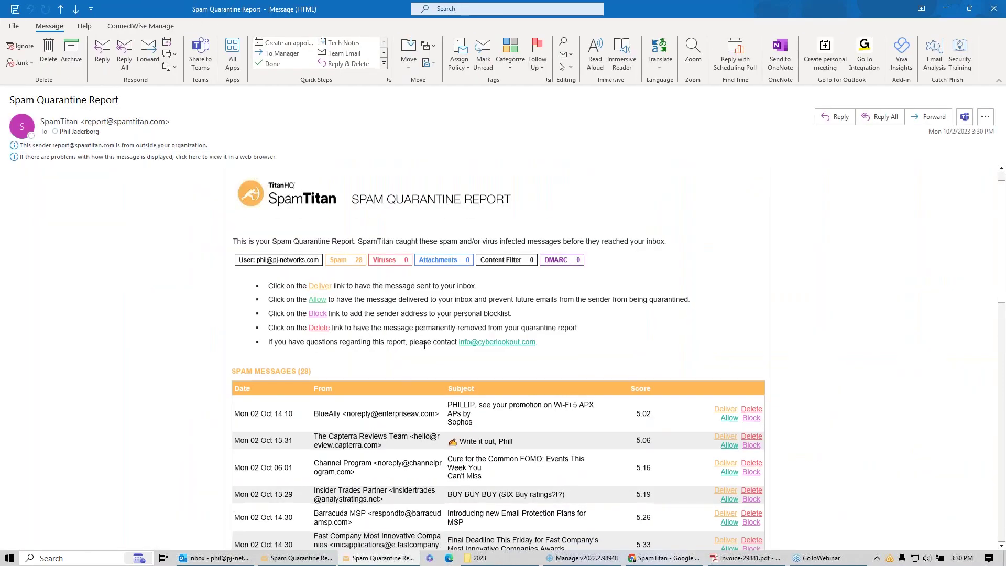
Review the on-demand report's quarantined messages and report options, then minimize it to return to the inbox
{"action": "scroll", "coordinate": [424, 345], "scroll_direction": "down", "scroll_amount": 10}
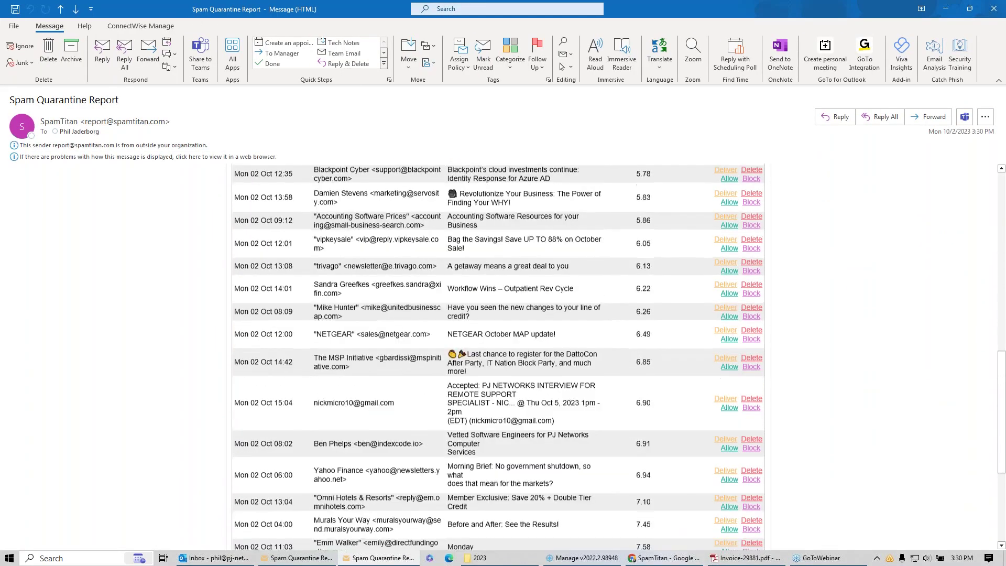
{"action": "scroll", "coordinate": [498, 356], "scroll_direction": "down", "scroll_amount": 5}
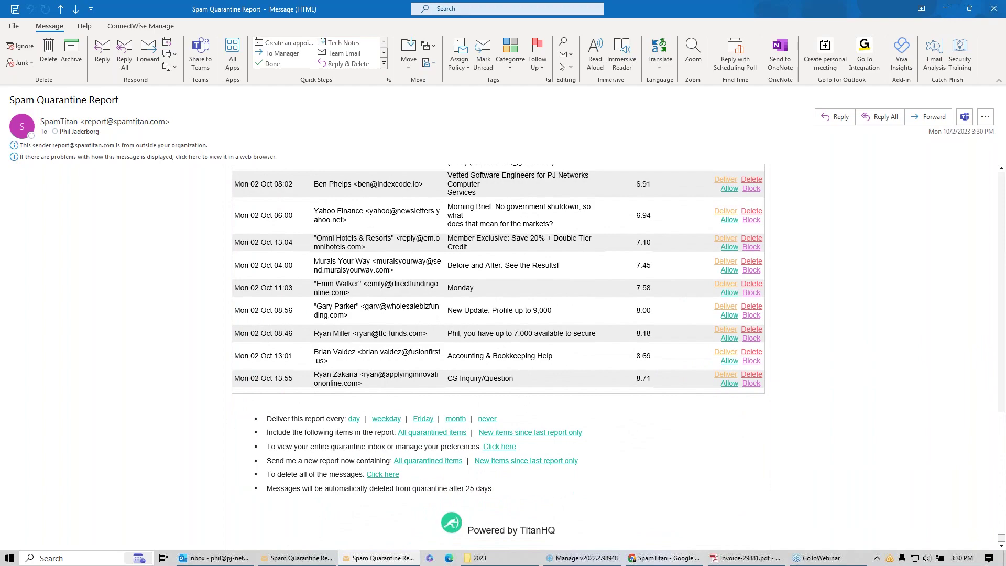
{"action": "scroll", "coordinate": [498, 356], "scroll_direction": "up", "scroll_amount": 10}
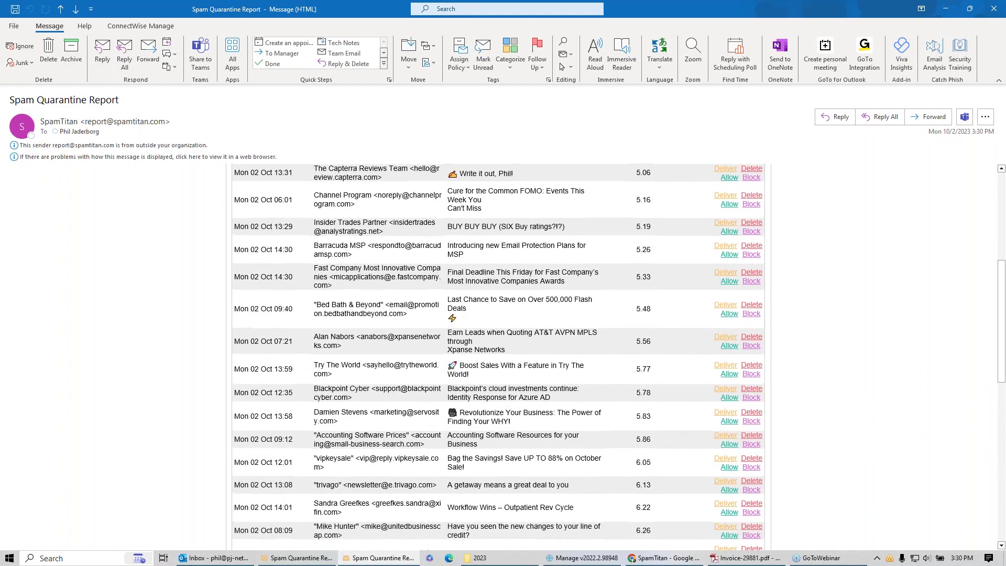
{"action": "scroll", "coordinate": [467, 329], "scroll_direction": "up", "scroll_amount": 3}
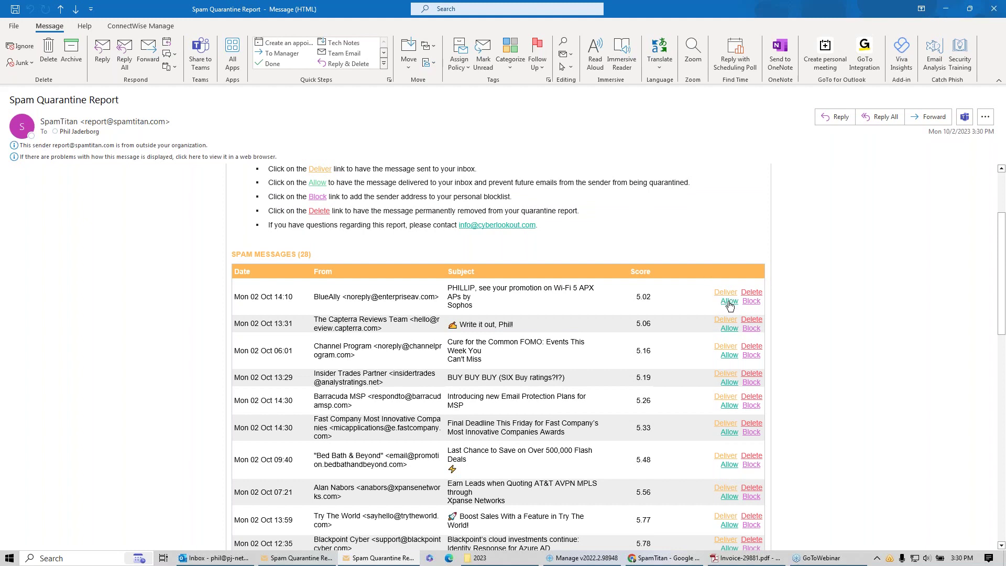
{"action": "scroll", "coordinate": [729, 305], "scroll_direction": "down", "scroll_amount": 7}
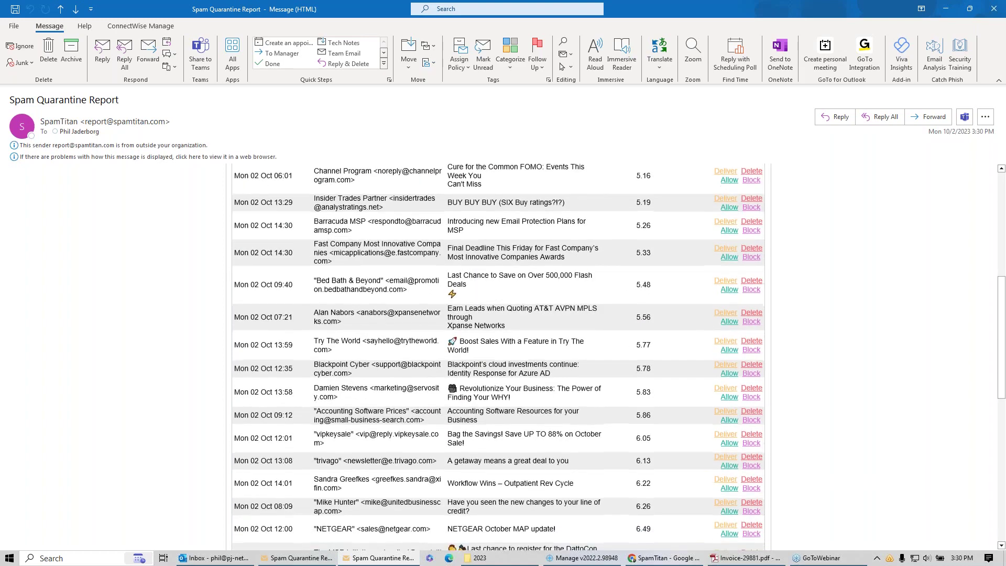
{"action": "scroll", "coordinate": [487, 418], "scroll_direction": "down", "scroll_amount": 5}
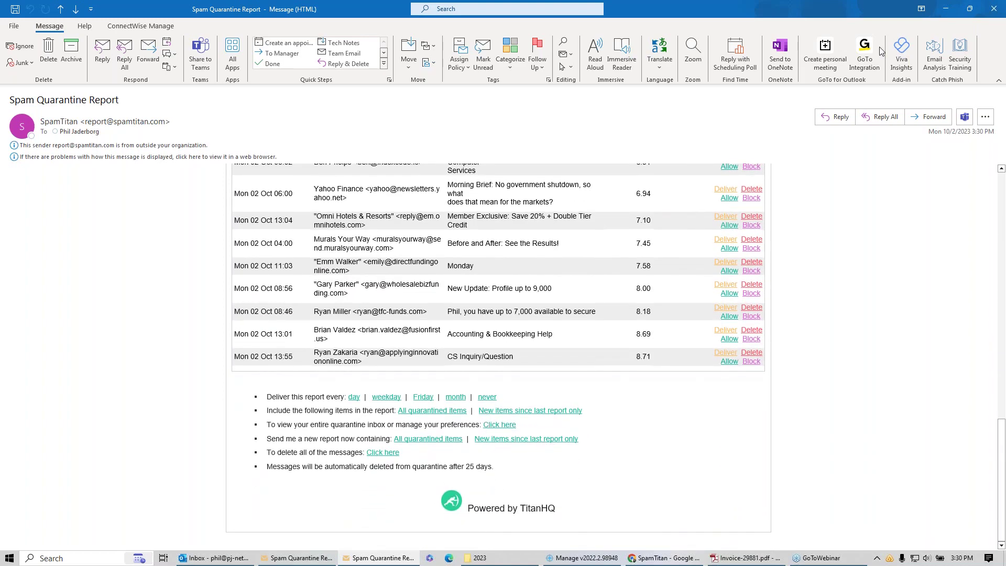
{"action": "left_click", "coordinate": [945, 7]}
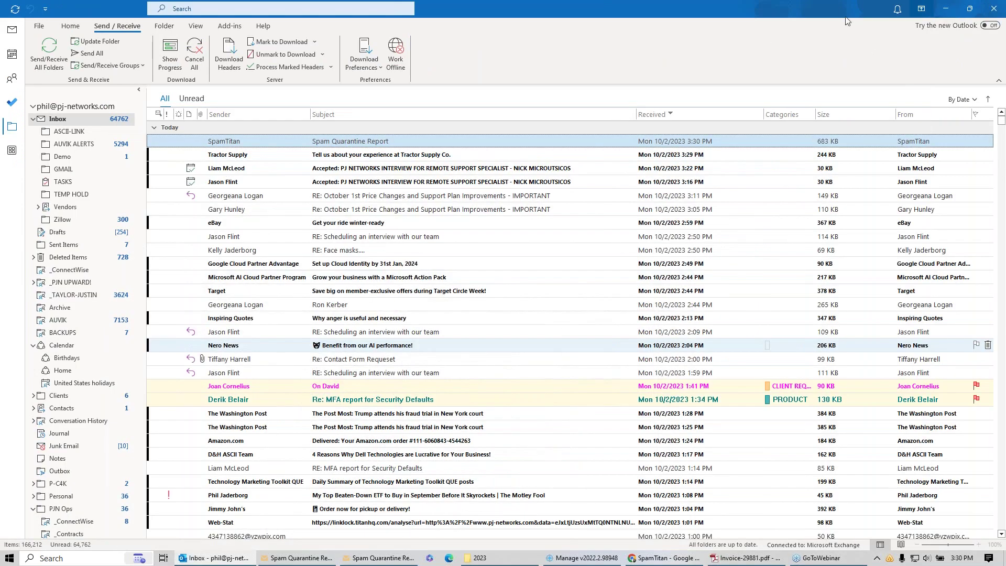
Open the released Tractor Supply message from the inbox and check the viewing options in its message notice
{"action": "left_click", "coordinate": [394, 157]}
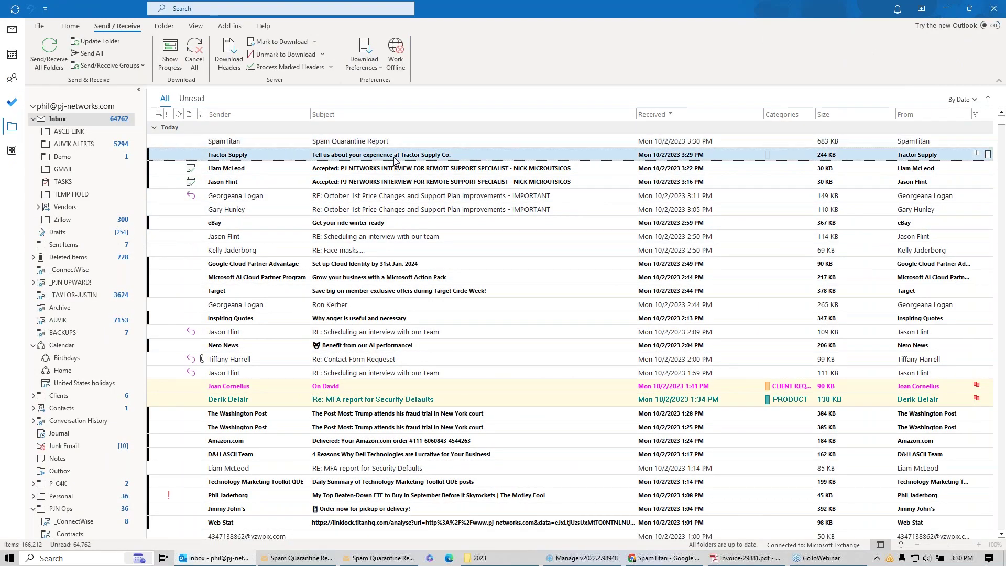
{"action": "double_click", "coordinate": [393, 157]}
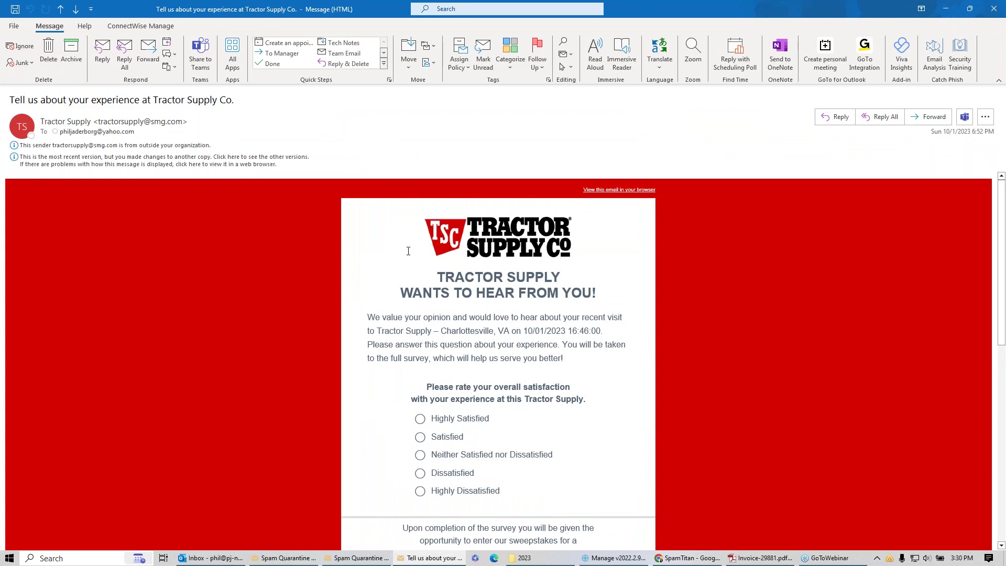
{"action": "left_click", "coordinate": [223, 170]}
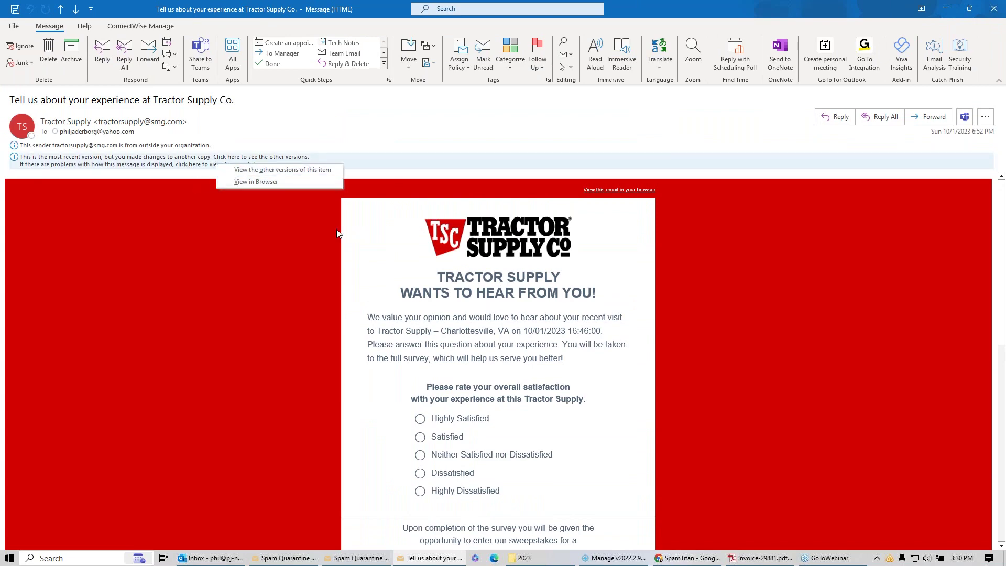
{"action": "left_click", "coordinate": [336, 228]}
Examine the Tractor Supply message from top to bottom, including the survey choices, sweepstakes offer and footer links
{"action": "scroll", "coordinate": [736, 361], "scroll_direction": "down", "scroll_amount": 5}
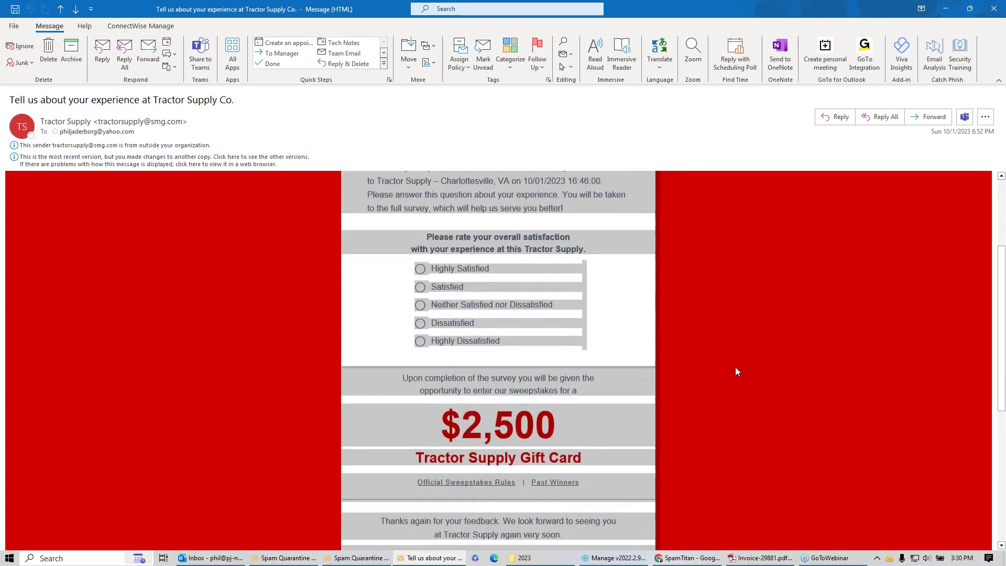
{"action": "scroll", "coordinate": [677, 368], "scroll_direction": "down", "scroll_amount": 3}
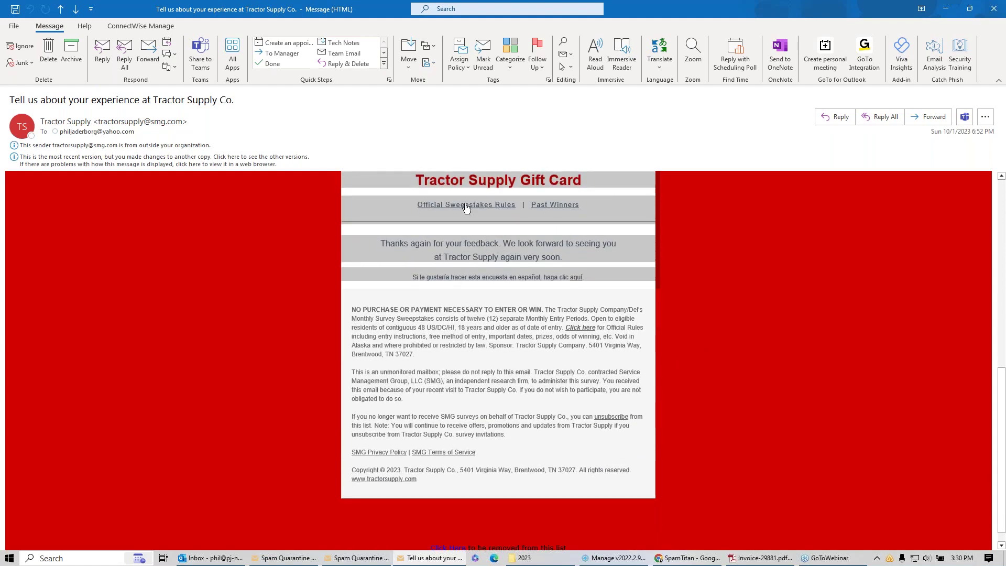
{"action": "left_click", "coordinate": [423, 378]}
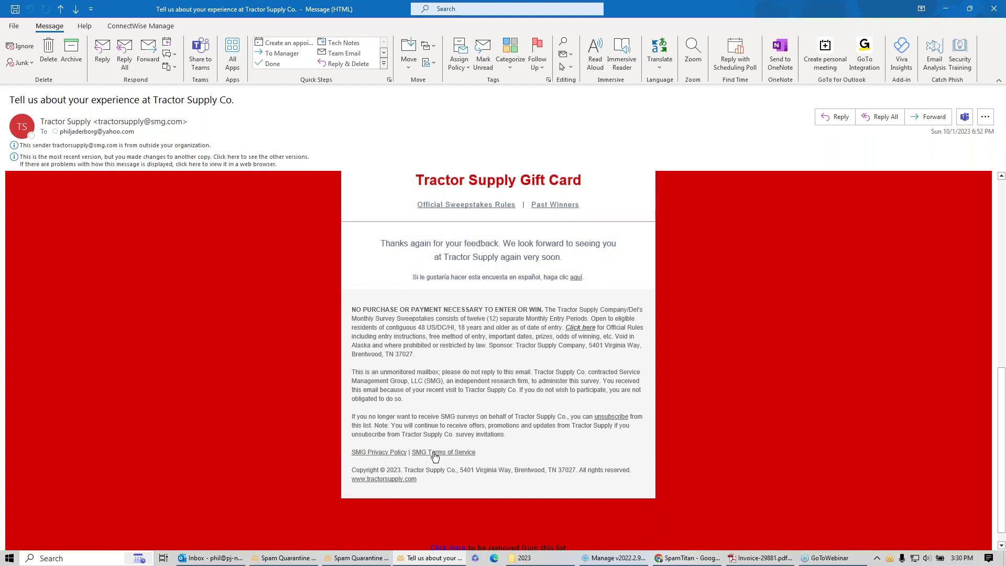
{"action": "scroll", "coordinate": [495, 212], "scroll_direction": "up", "scroll_amount": 5}
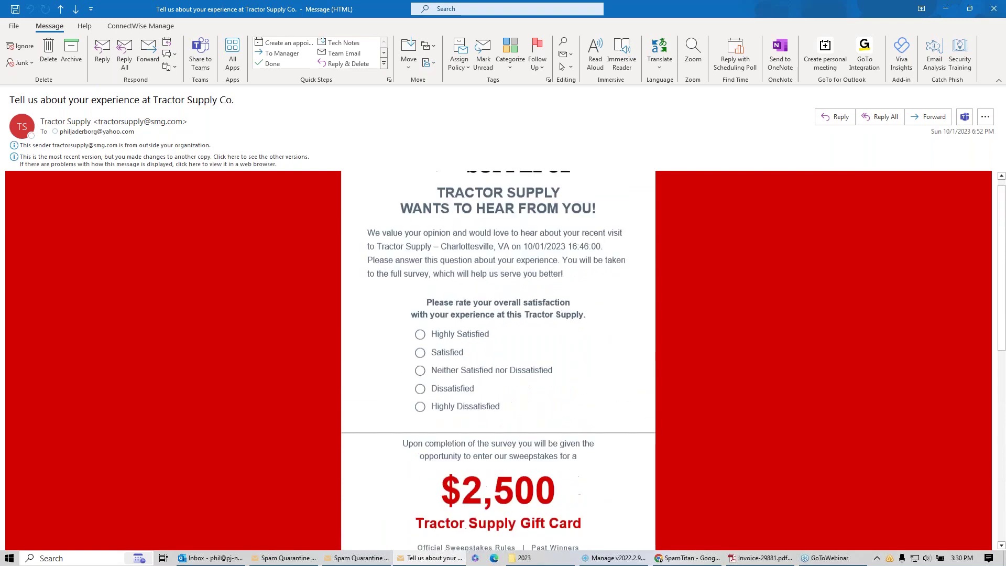
{"action": "scroll", "coordinate": [495, 314], "scroll_direction": "up", "scroll_amount": 2}
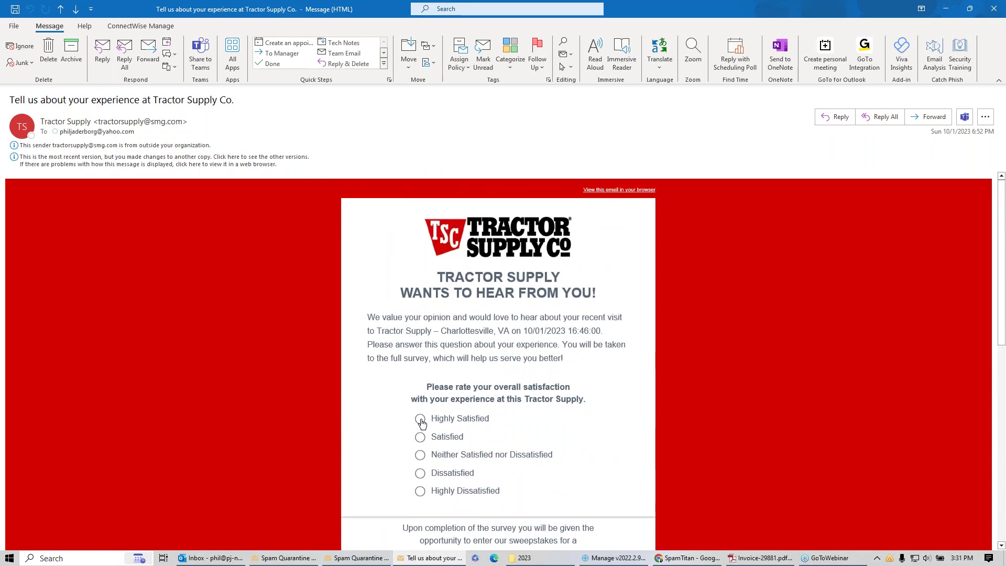
{"action": "scroll", "coordinate": [422, 423], "scroll_direction": "down", "scroll_amount": 3}
{"action": "scroll", "coordinate": [582, 378], "scroll_direction": "up", "scroll_amount": 3}
{"action": "scroll", "coordinate": [437, 452], "scroll_direction": "down", "scroll_amount": 10}
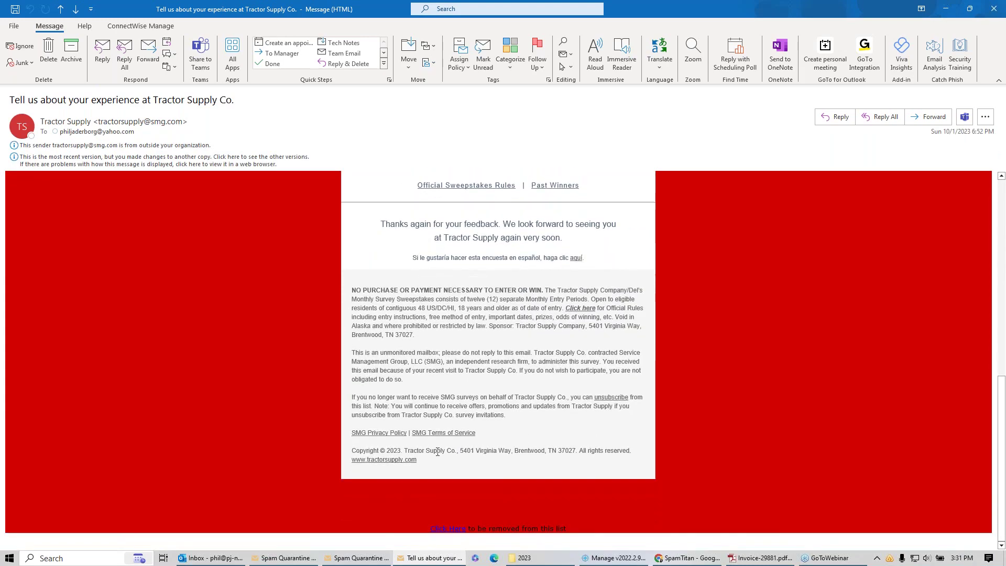
{"action": "left_click", "coordinate": [407, 460]}
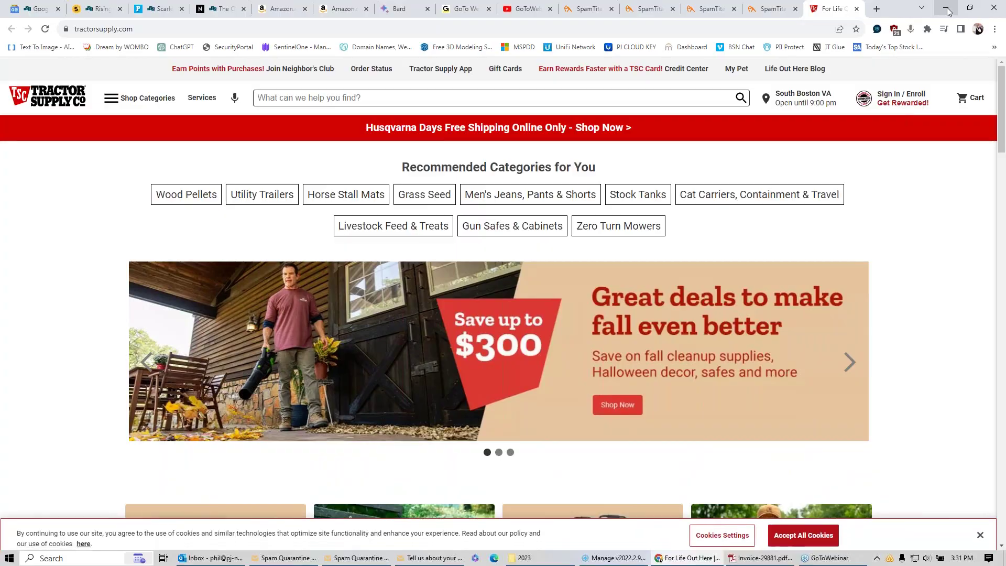
{"action": "left_click", "coordinate": [947, 9]}
{"action": "scroll", "coordinate": [497, 360], "scroll_direction": "up", "scroll_amount": 3}
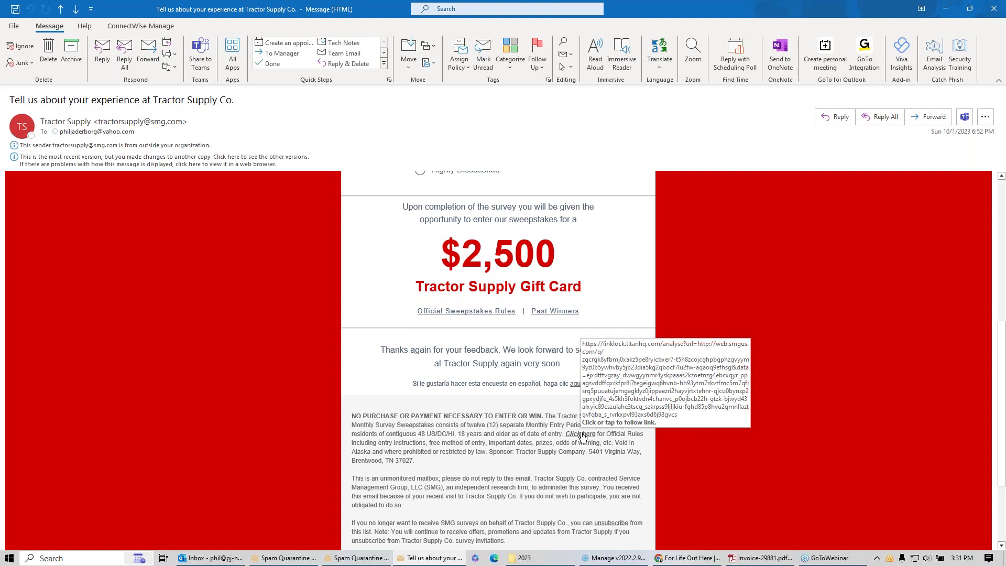
Switch to the on-demand Spam Quarantine Report and examine the spam scores of its quarantined messages
{"action": "left_click", "coordinate": [347, 557]}
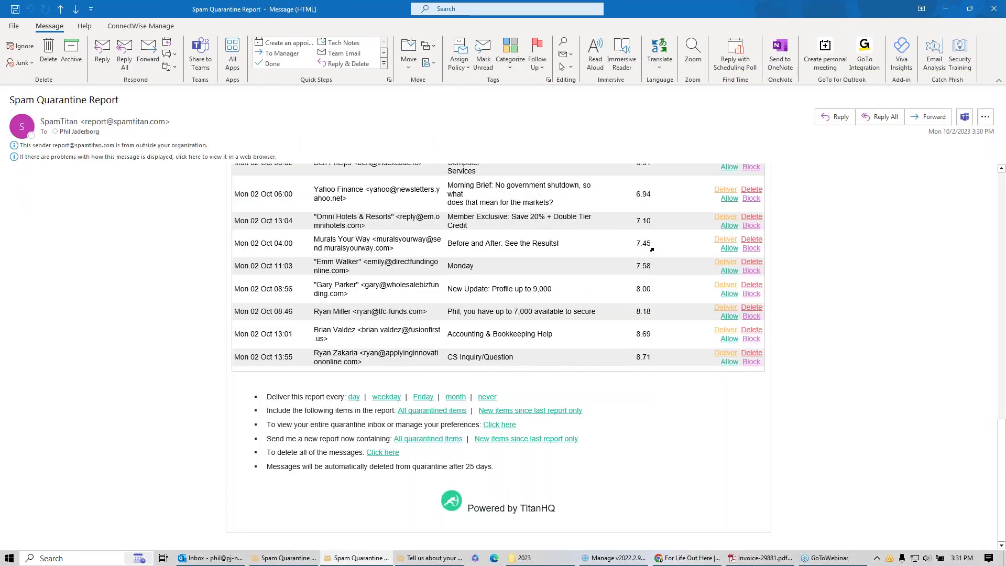
{"action": "scroll", "coordinate": [651, 250], "scroll_direction": "up", "scroll_amount": 10}
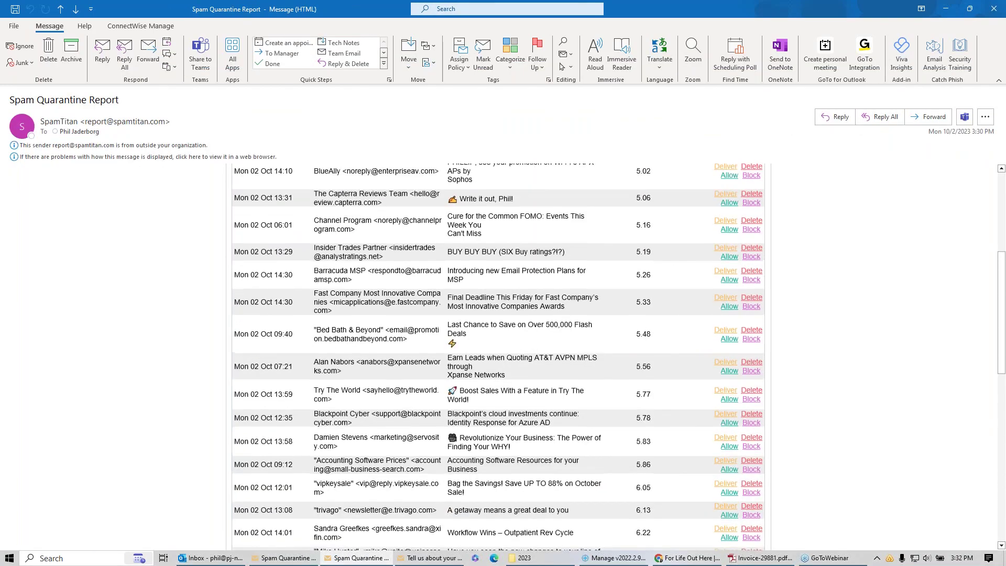
{"action": "scroll", "coordinate": [644, 301], "scroll_direction": "up", "scroll_amount": 3}
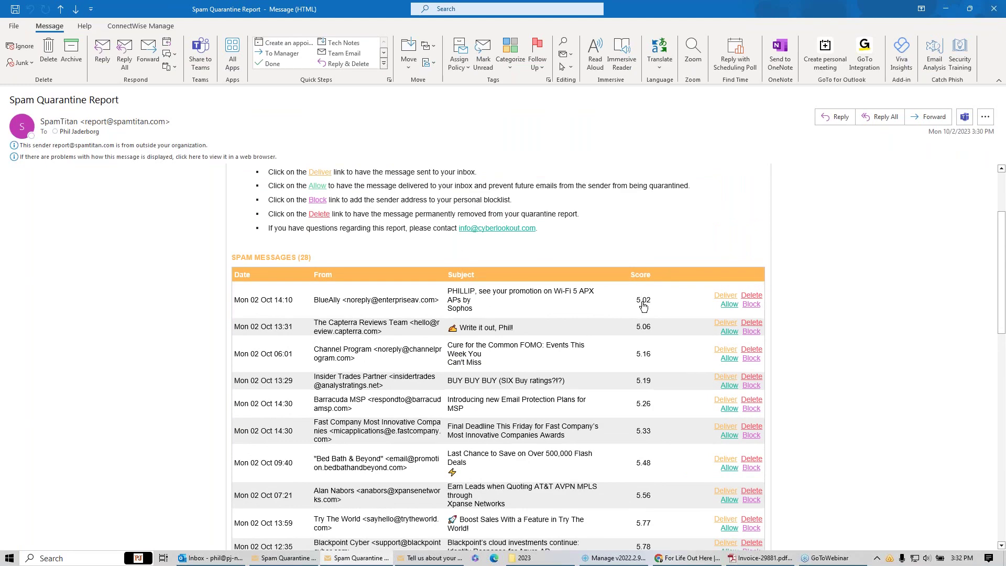
{"action": "scroll", "coordinate": [643, 307], "scroll_direction": "down", "scroll_amount": 3}
{"action": "scroll", "coordinate": [638, 334], "scroll_direction": "up", "scroll_amount": 3}
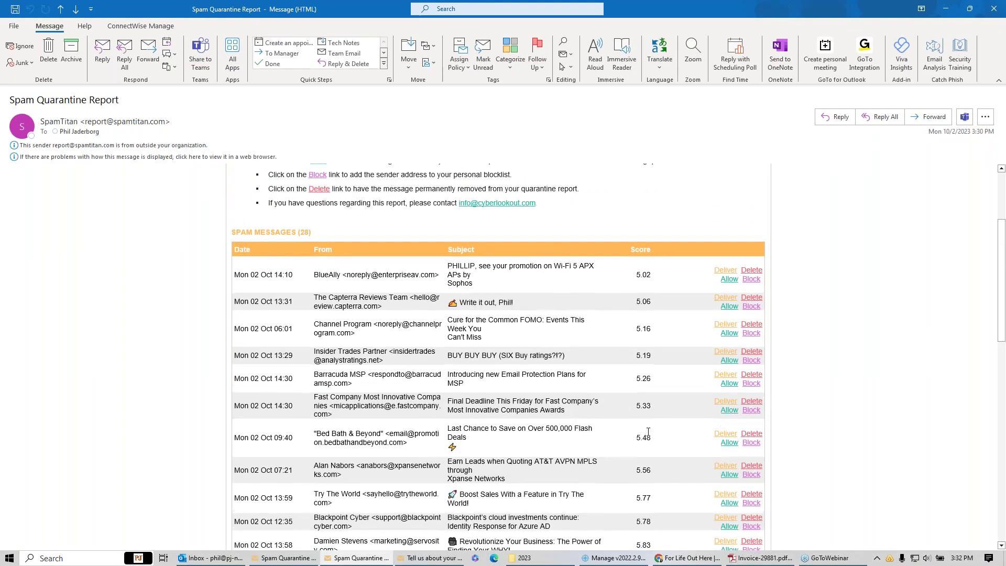